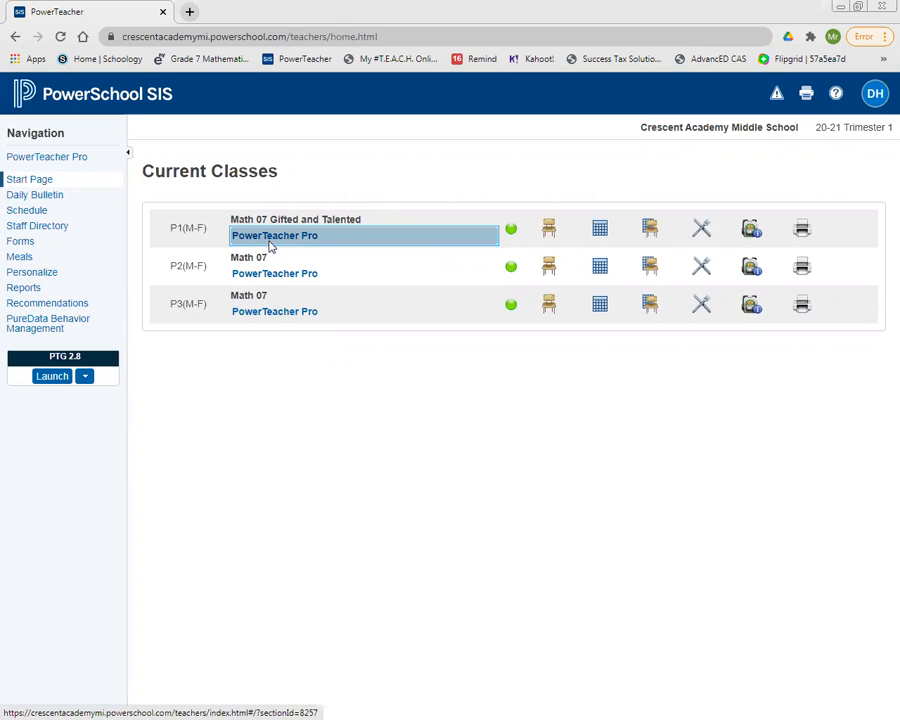
# Open the gradebook for the P1 Math 07 Gifted and Talented class and start a new assignment.
pyautogui.click(270, 247)
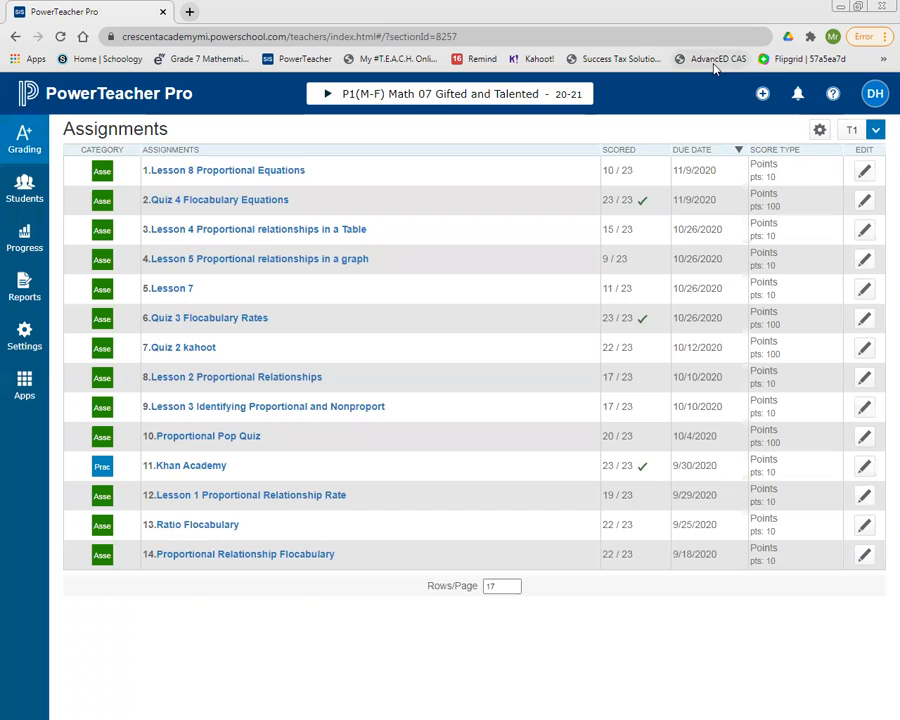
pyautogui.click(762, 95)
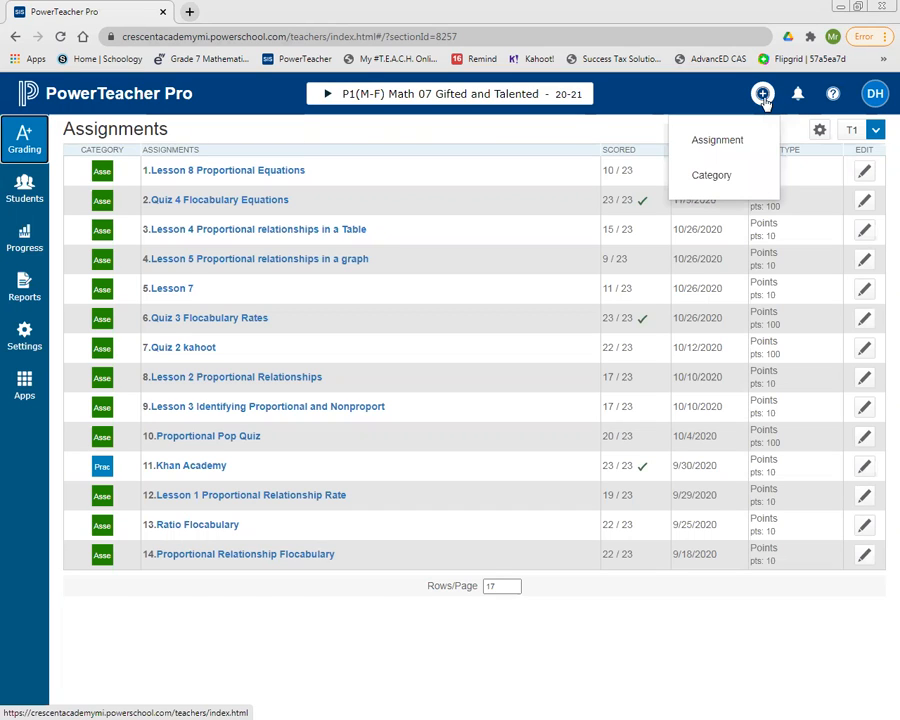
pyautogui.click(741, 144)
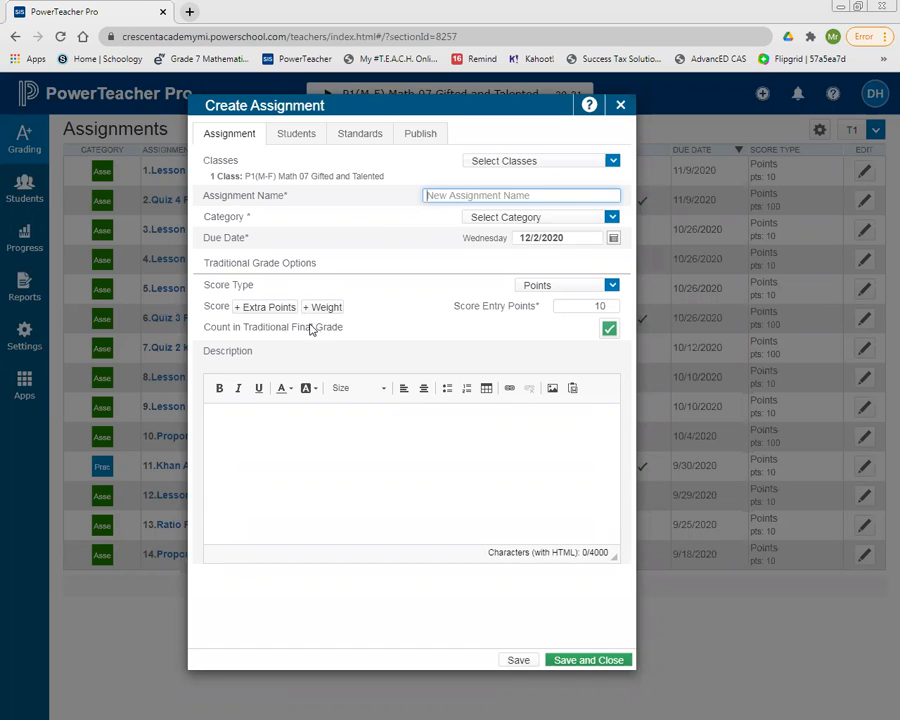
# Apply the new assignment to all classes by including P2 and P3 Math 07 along with P1.
pyautogui.click(587, 165)
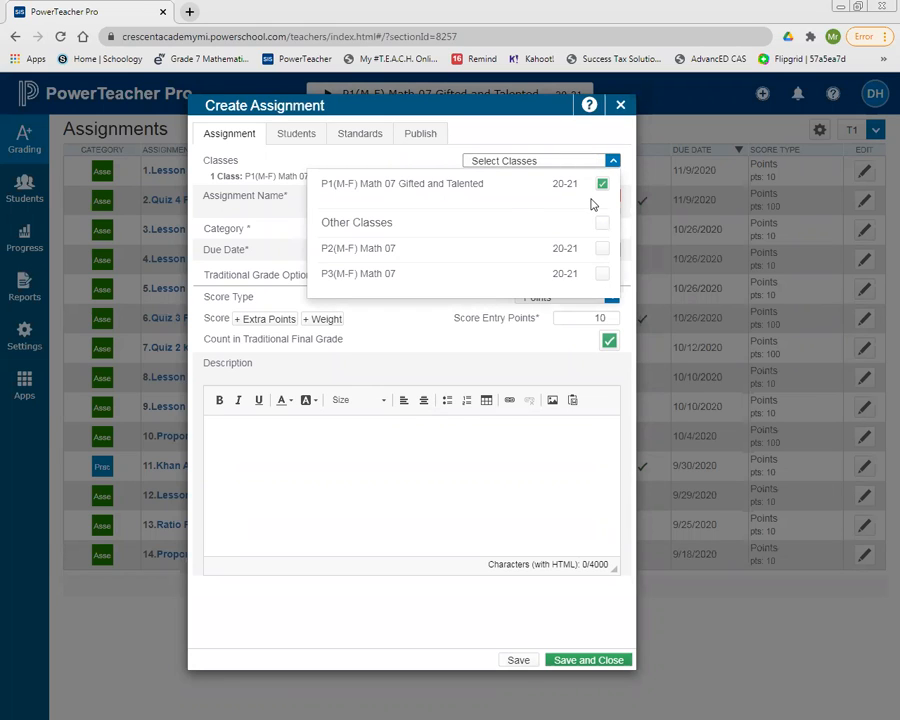
pyautogui.click(602, 224)
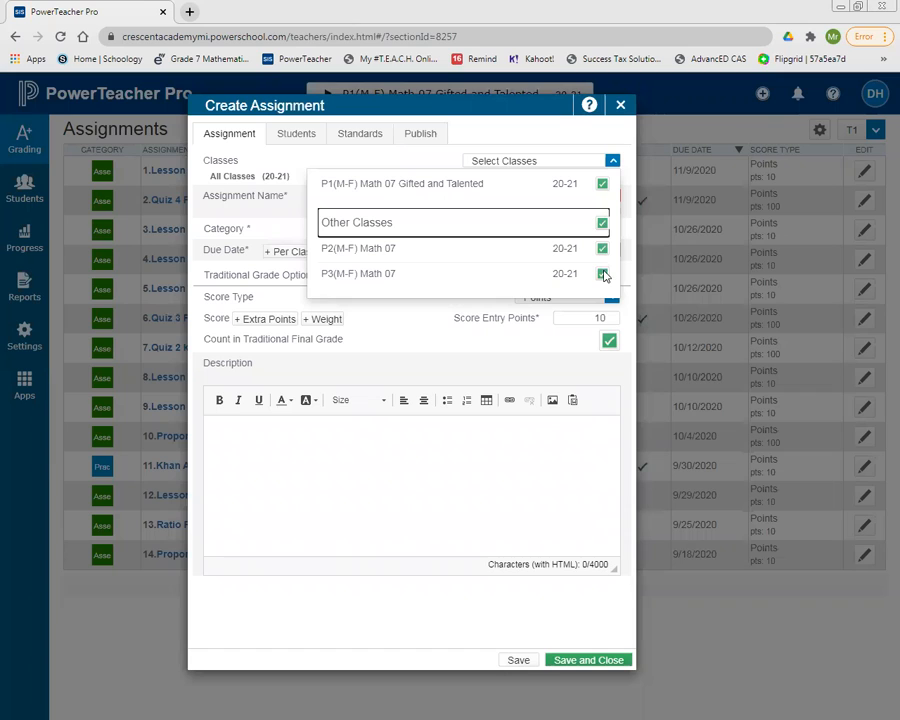
pyautogui.click(603, 274)
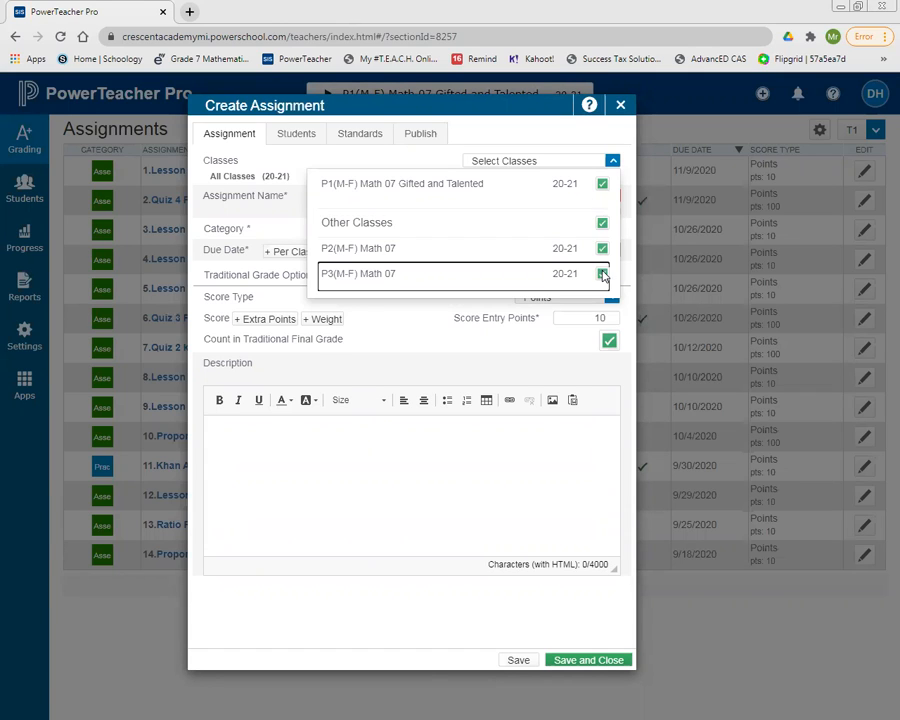
pyautogui.click(603, 250)
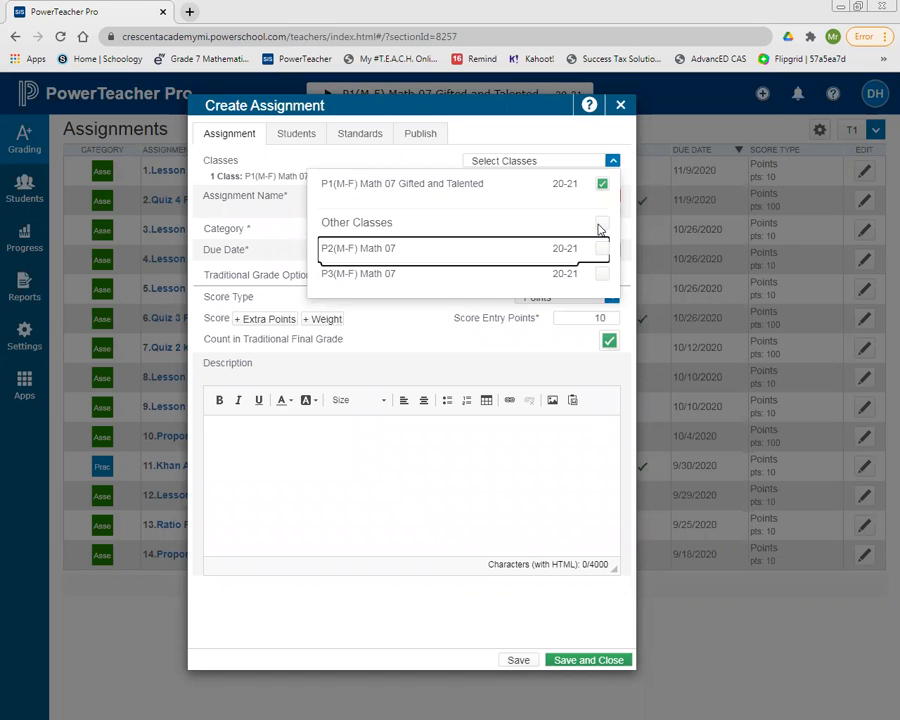
pyautogui.click(601, 223)
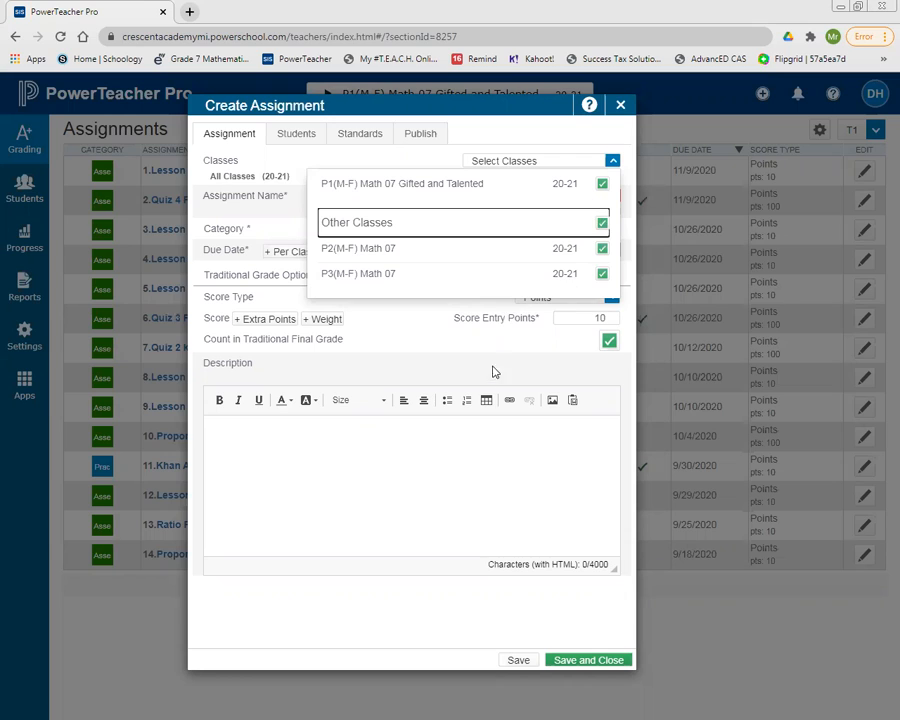
pyautogui.click(295, 157)
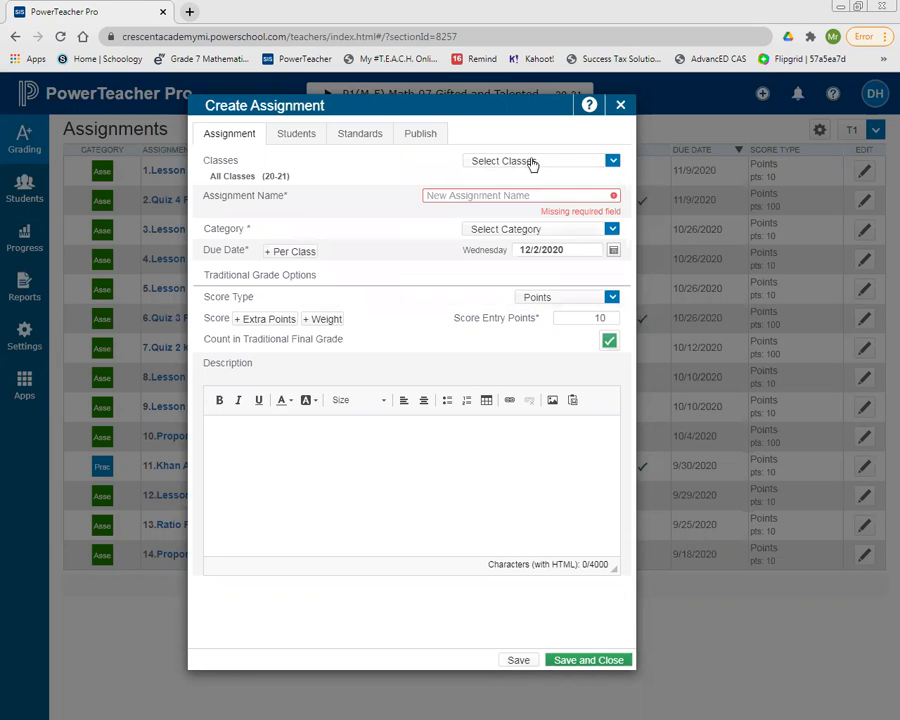
pyautogui.click(591, 161)
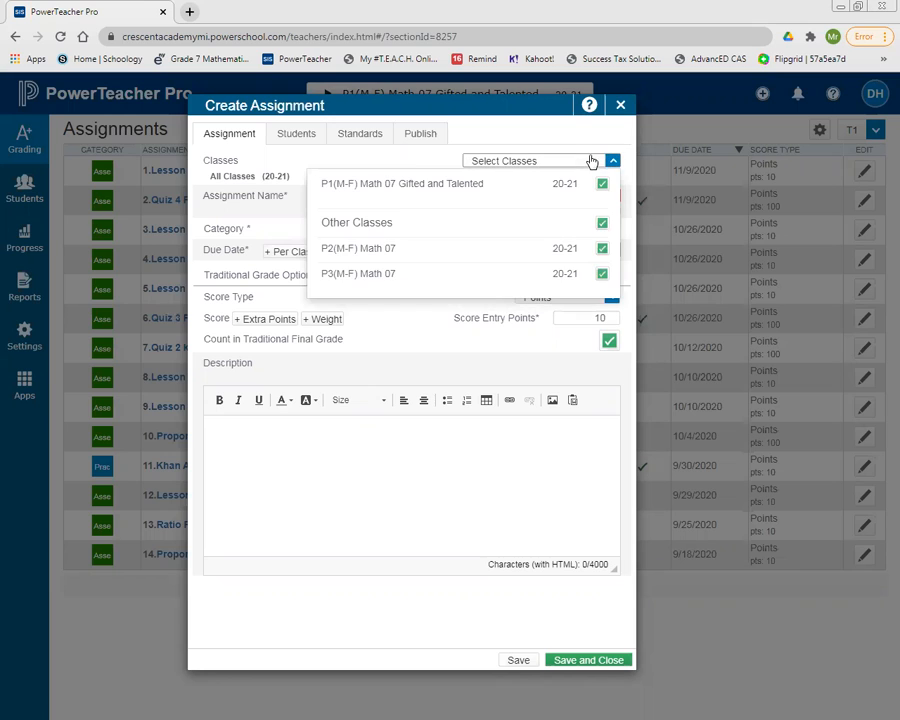
pyautogui.click(428, 158)
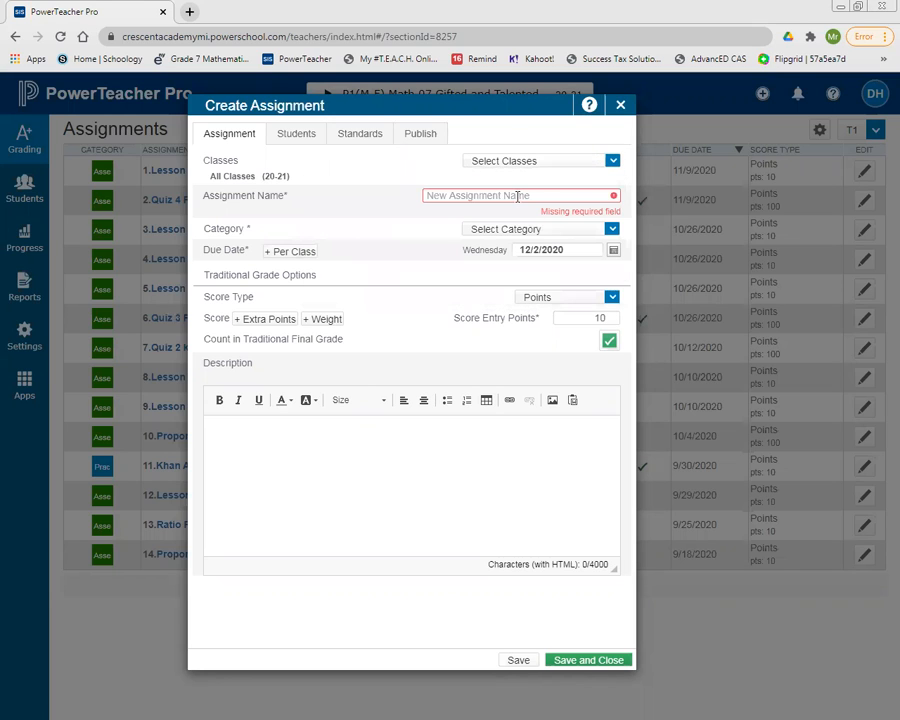
# Name the assignment "Practicing Power School Grades".
pyautogui.click(517, 196)
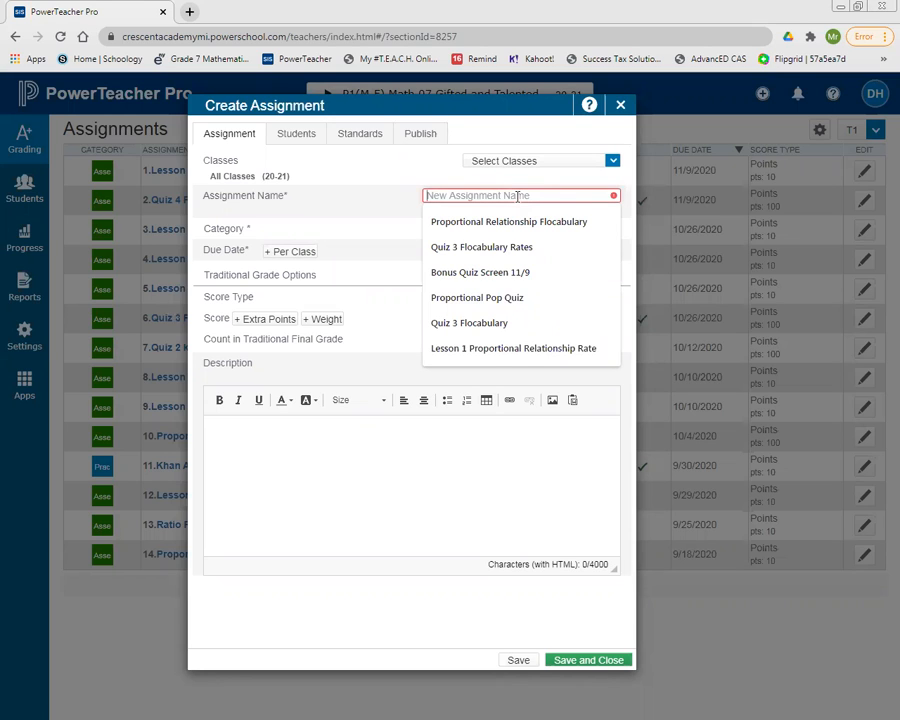
pyautogui.write('Pro')
pyautogui.press('BackSpace')
pyautogui.press('BackSpace')
pyautogui.press('BackSpace')
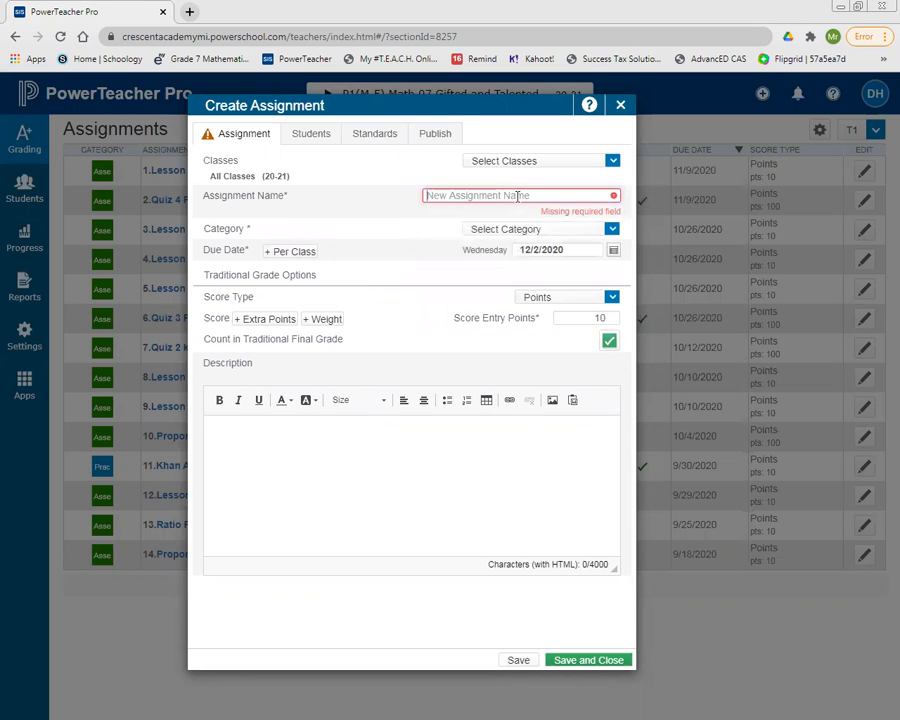
pyautogui.write('Praticing')
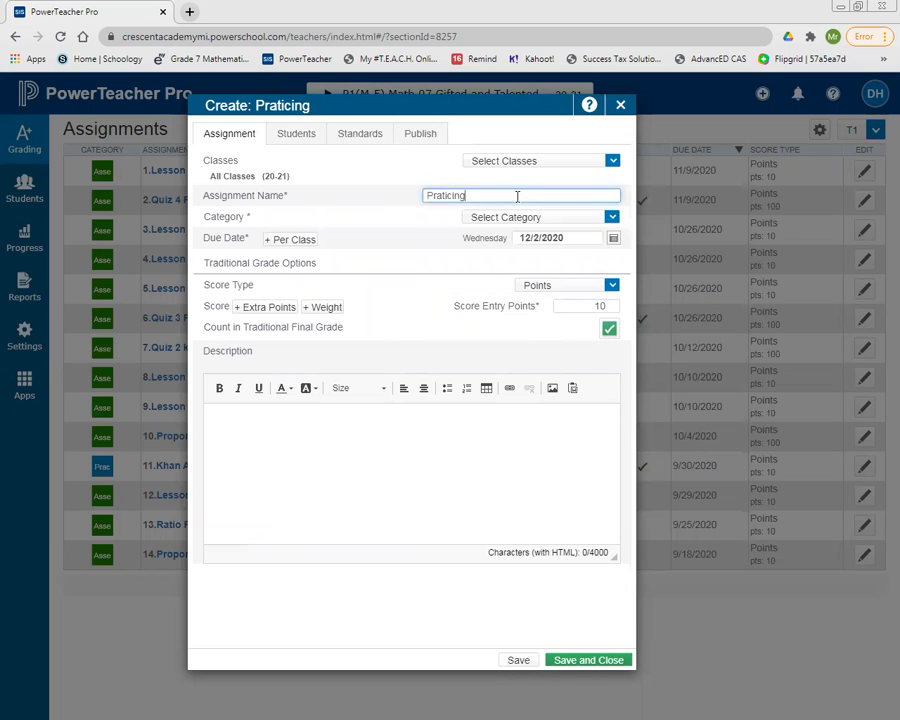
pyautogui.press('BackSpace')
pyautogui.press('BackSpace')
pyautogui.press('BackSpace')
pyautogui.press('BackSpace')
pyautogui.press('BackSpace')
pyautogui.press('BackSpace')
pyautogui.write('cticing Power Schooll')
pyautogui.press('BackSpace')
pyautogui.write('Grades')
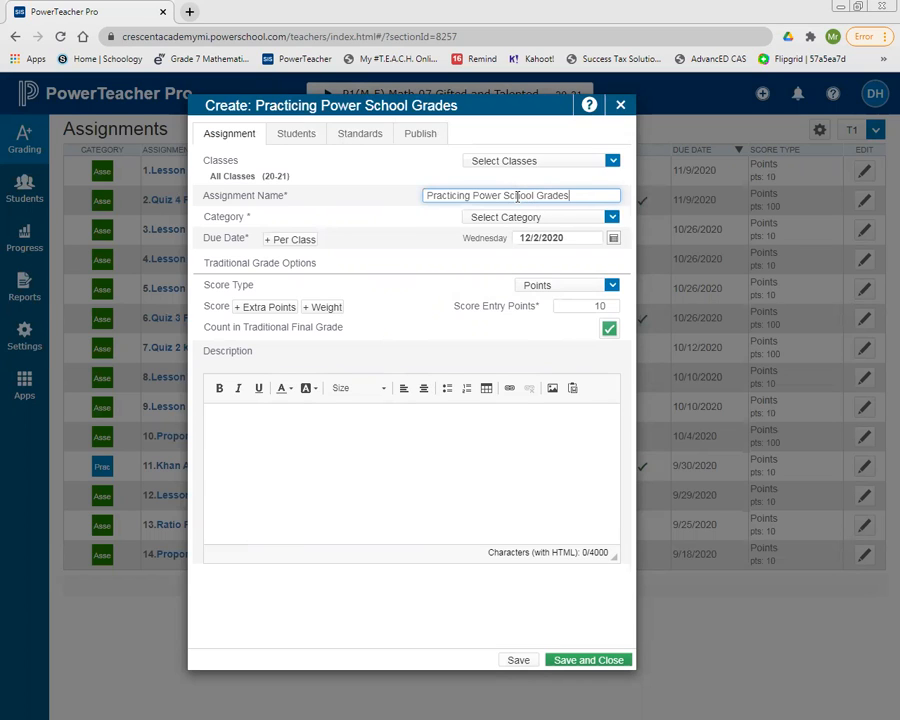
pyautogui.click(415, 218)
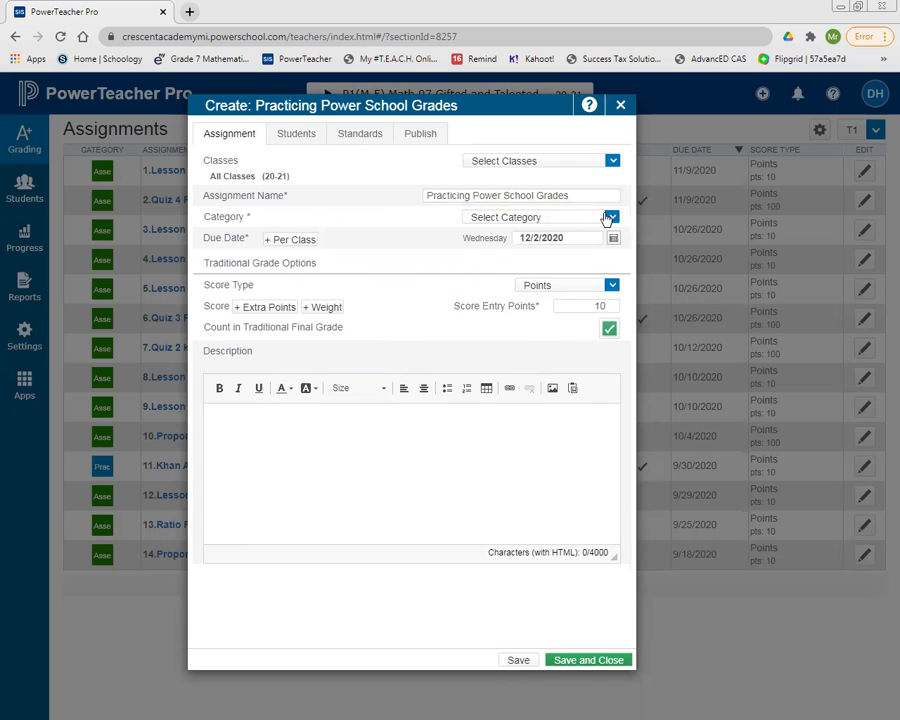
# Set the assignment's category to Assessment and its score type to Points, keeping 10 score entry points.
pyautogui.click(609, 218)
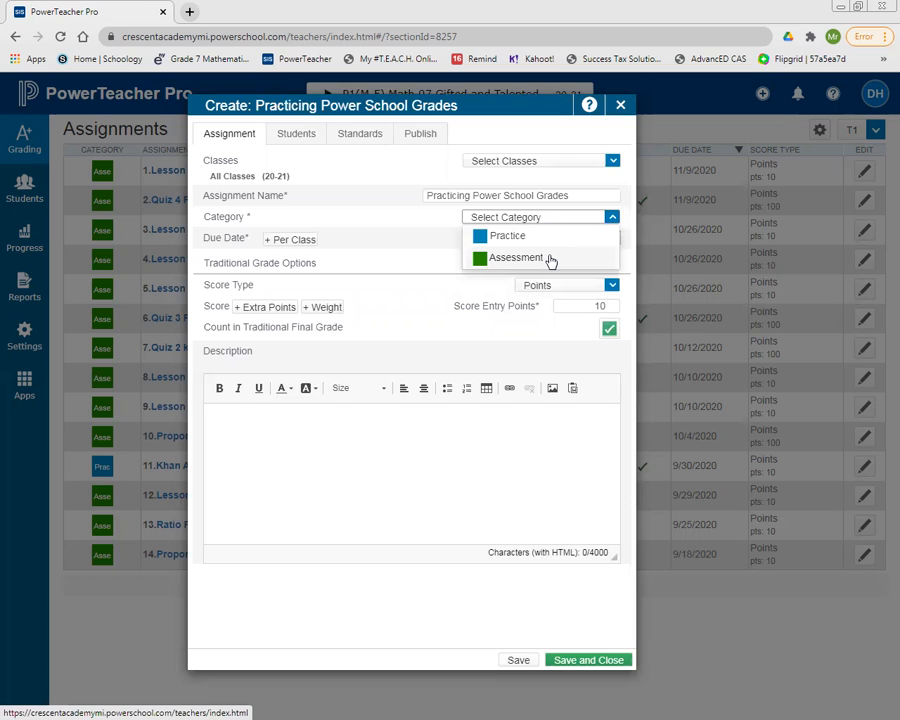
pyautogui.click(549, 259)
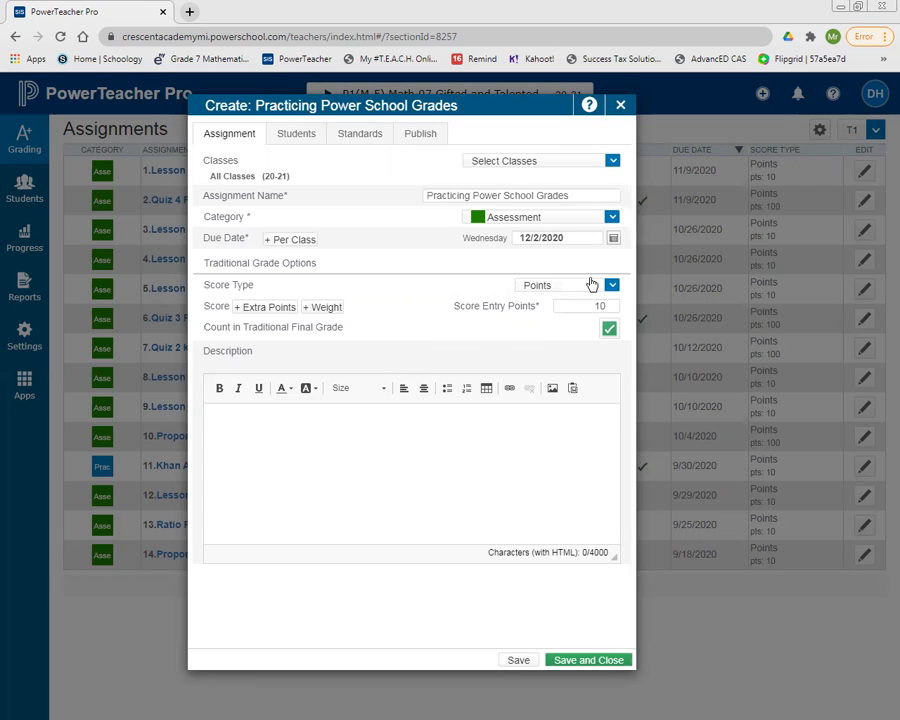
pyautogui.click(613, 290)
pyautogui.click(582, 304)
pyautogui.click(605, 308)
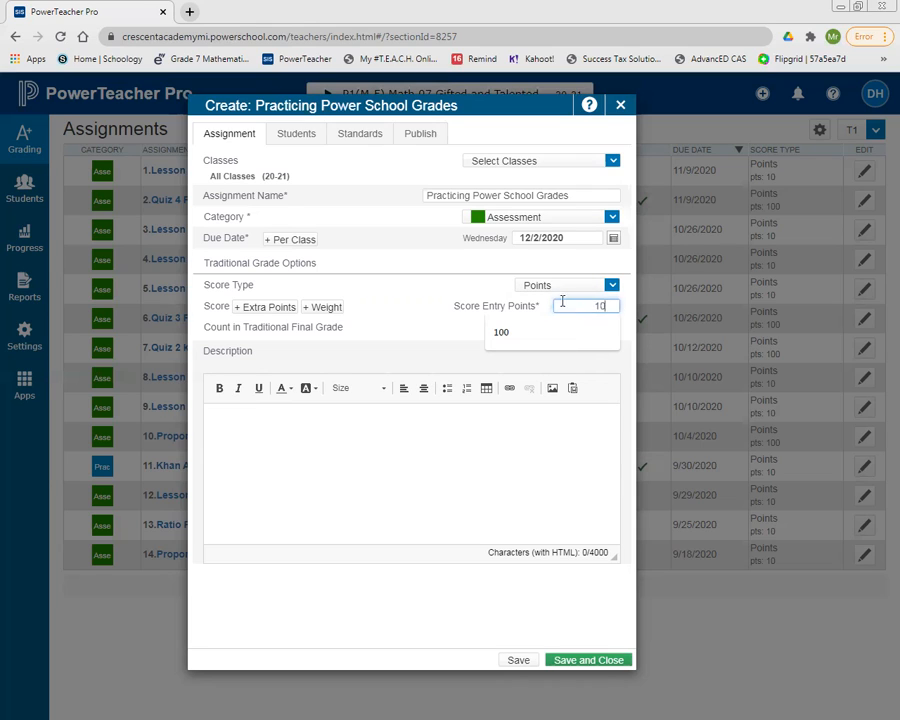
pyautogui.click(466, 280)
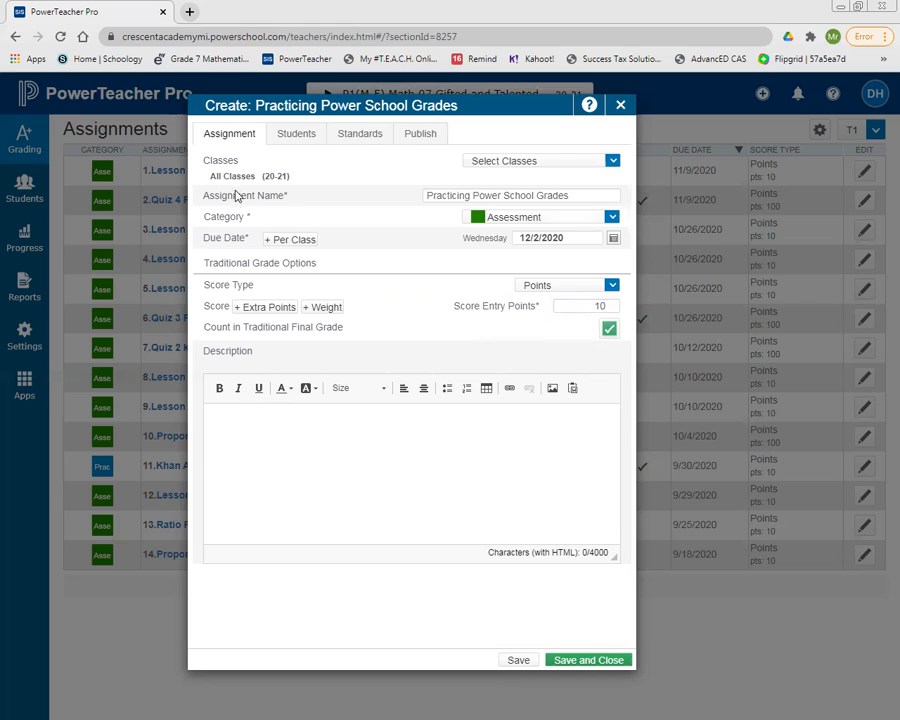
# Attach standards 7.MA.RP.1 and 7.MA.RP.2 to the assignment and enable auto-calculation of assignment standards scores.
pyautogui.click(365, 140)
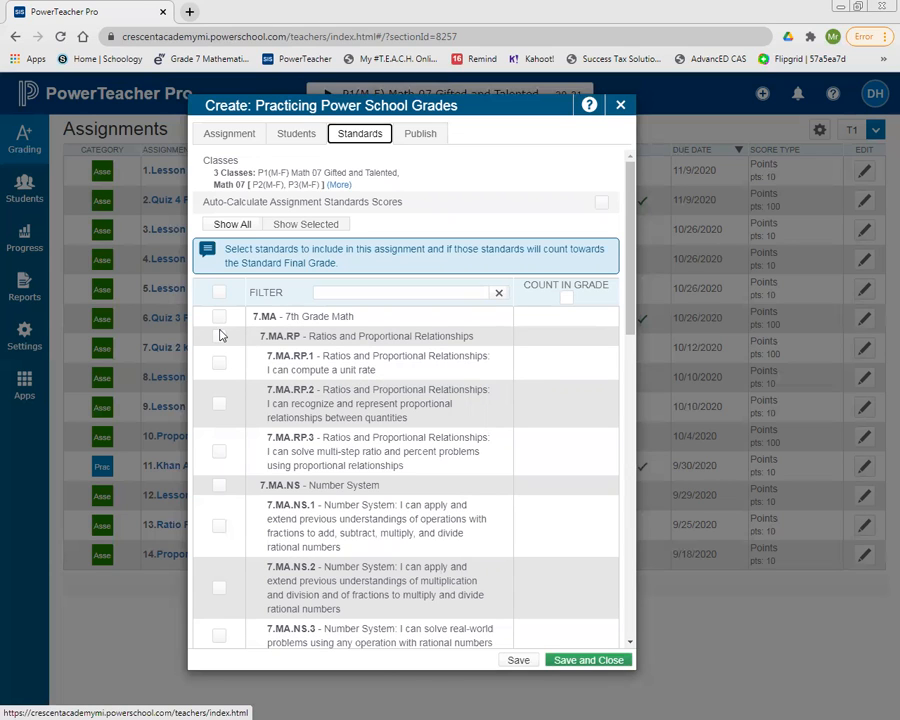
pyautogui.click(220, 364)
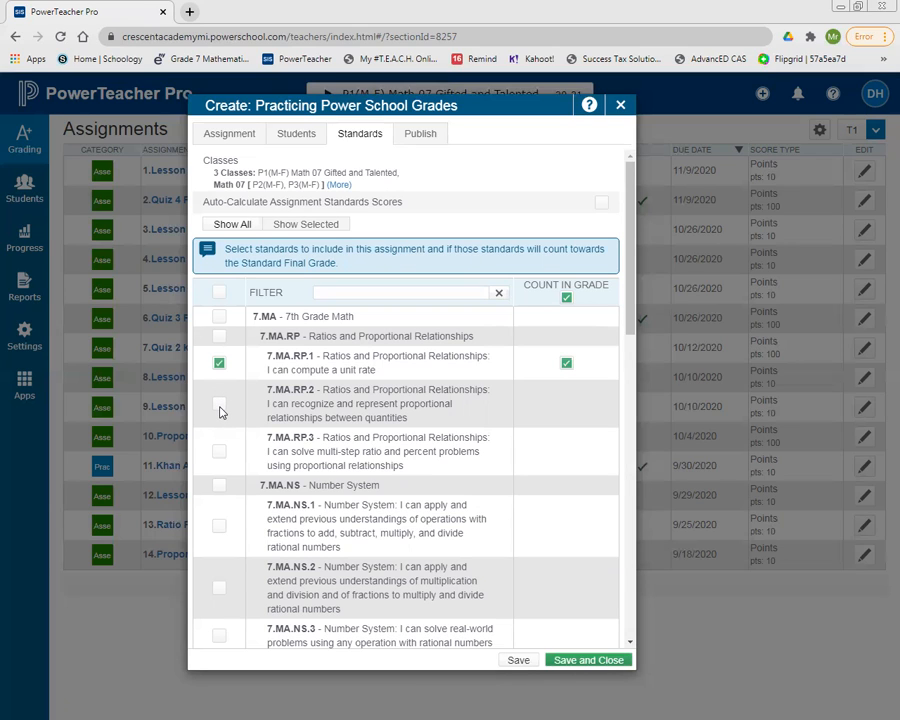
pyautogui.click(220, 406)
pyautogui.click(602, 205)
# Review the assignment's publish timing options, included students, score type options and selected standards.
pyautogui.click(416, 139)
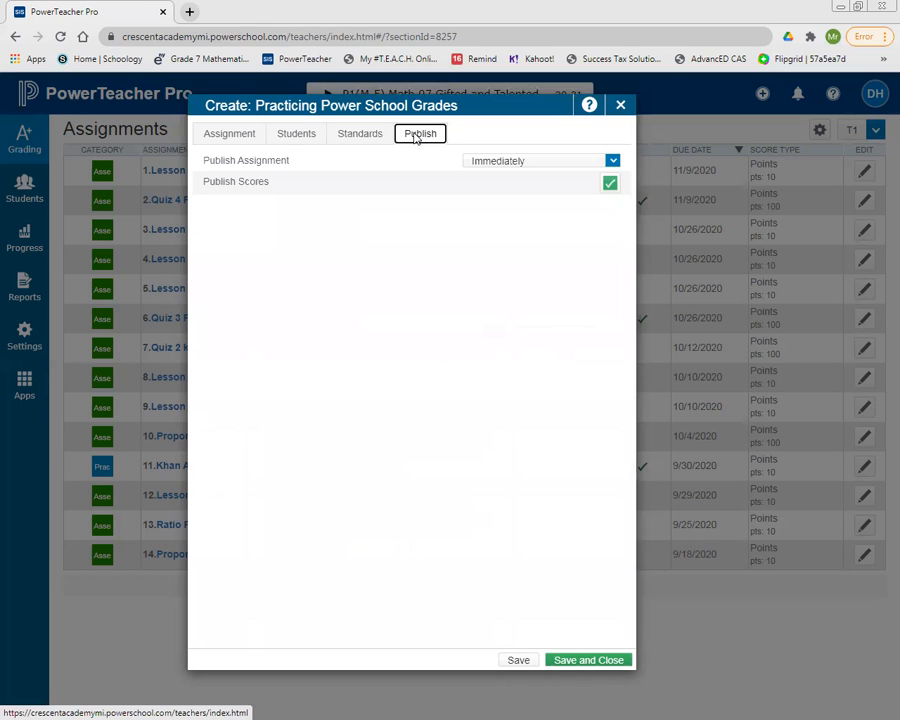
pyautogui.click(612, 162)
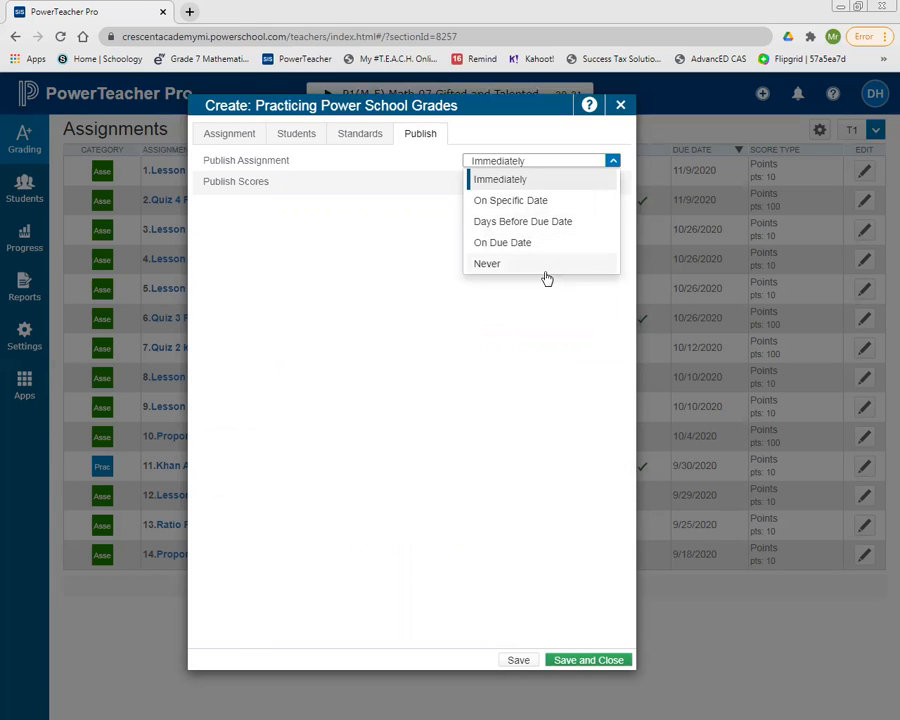
pyautogui.click(437, 161)
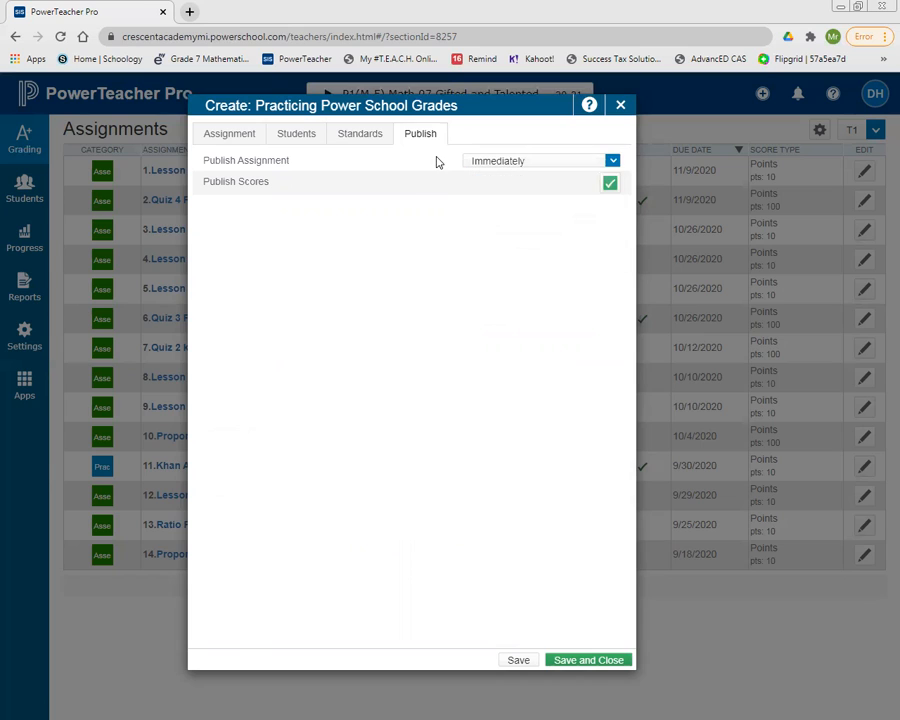
pyautogui.click(593, 163)
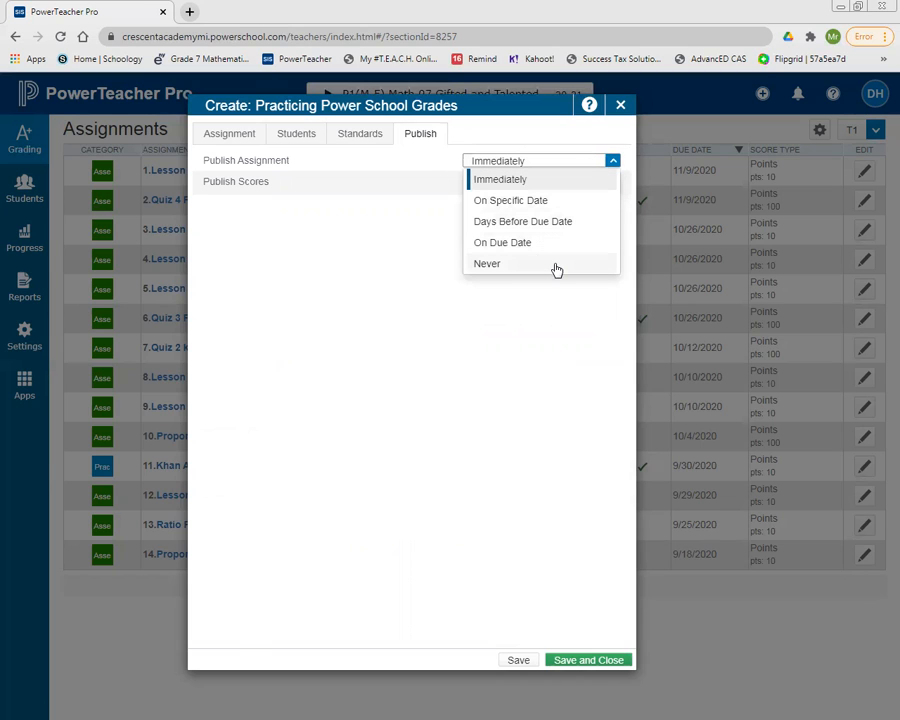
pyautogui.click(418, 231)
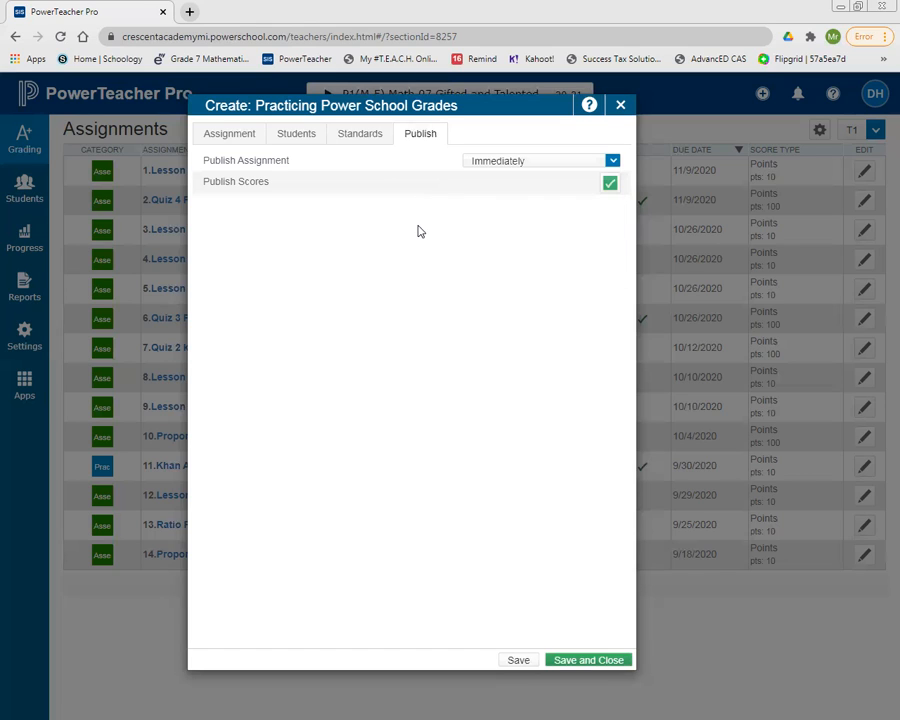
pyautogui.click(370, 137)
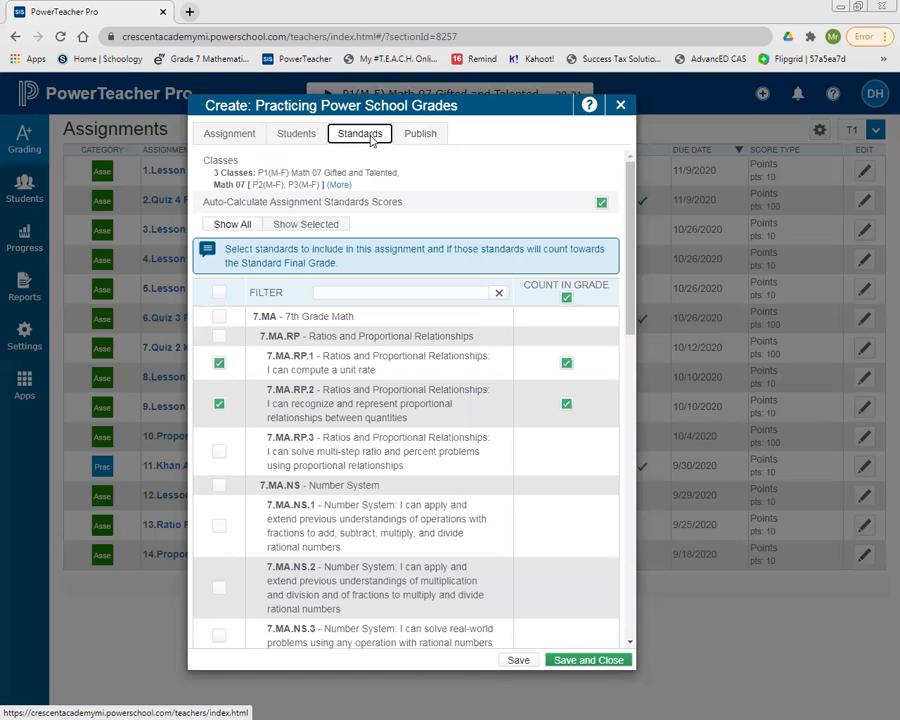
pyautogui.click(303, 140)
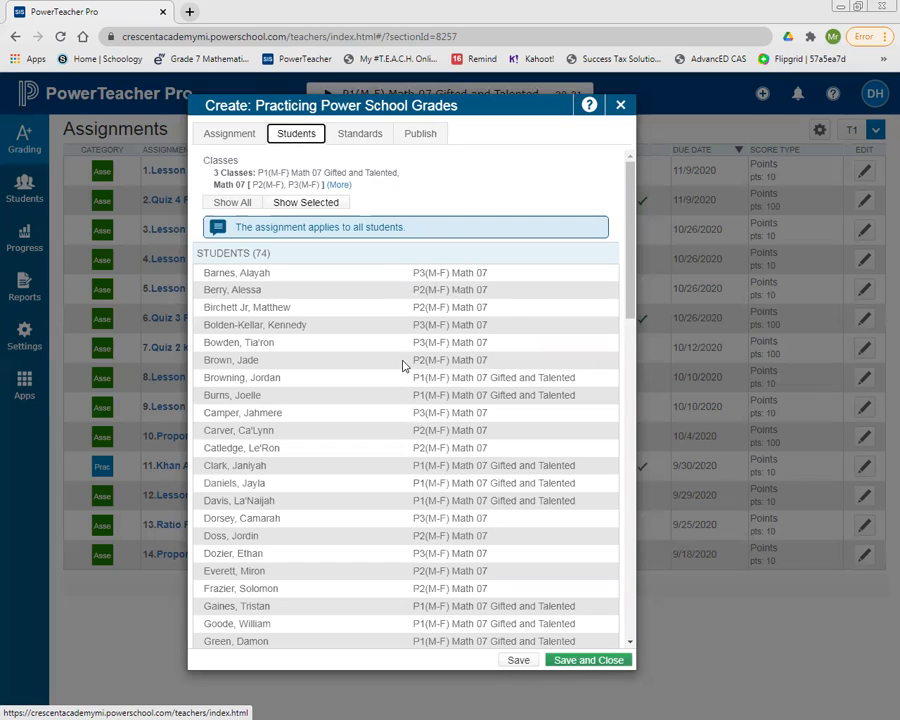
pyautogui.click(361, 141)
pyautogui.click(240, 133)
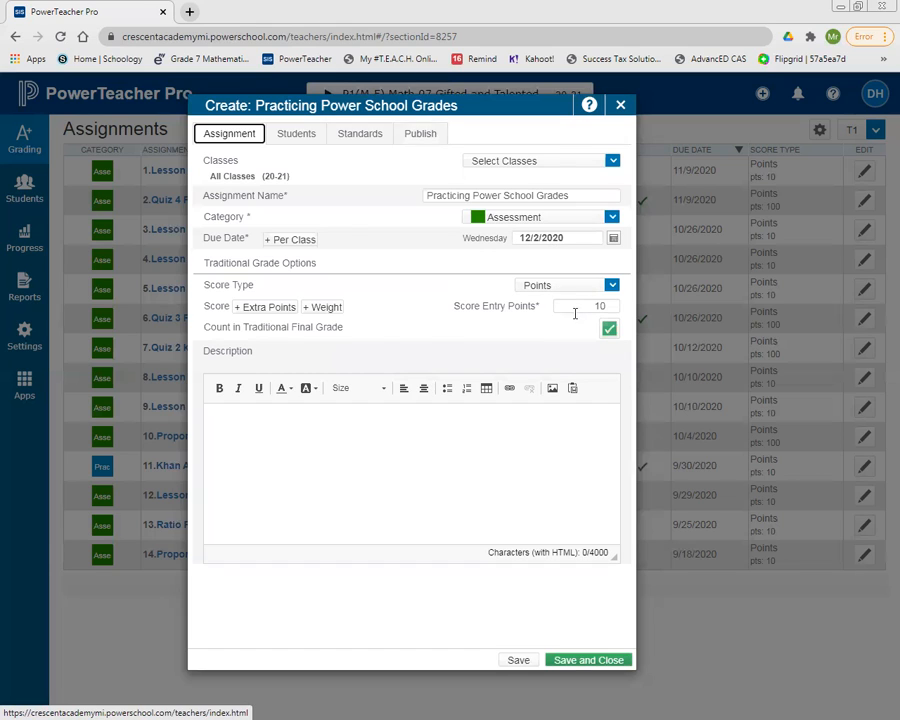
pyautogui.click(613, 288)
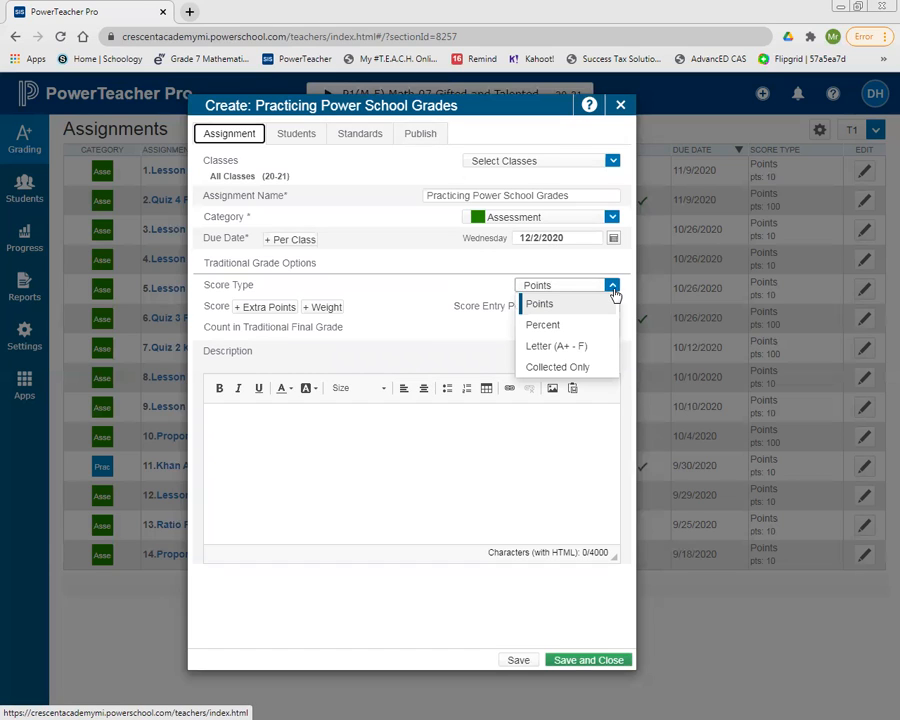
pyautogui.click(490, 282)
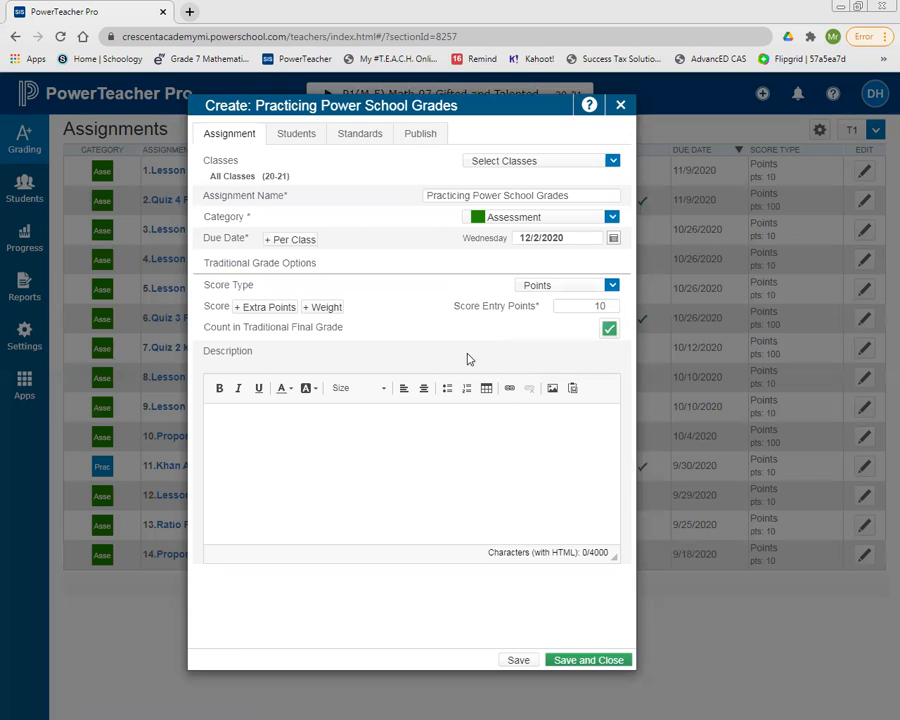
pyautogui.click(366, 134)
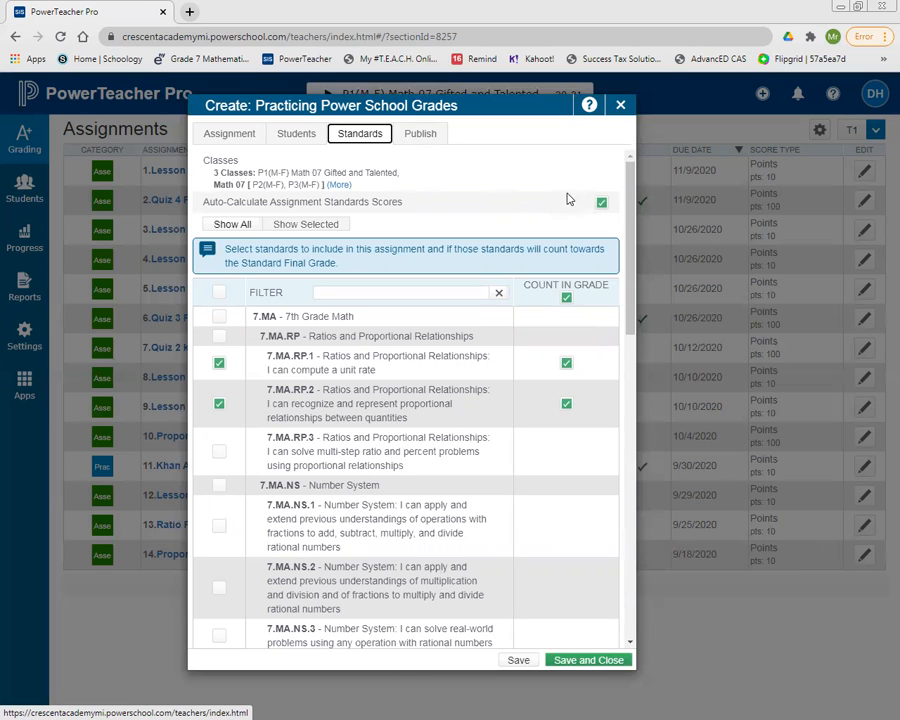
# Save and close the assignment, then open the score sheet for Practicing Power School Grades.
pyautogui.click(594, 660)
pyautogui.click(594, 660)
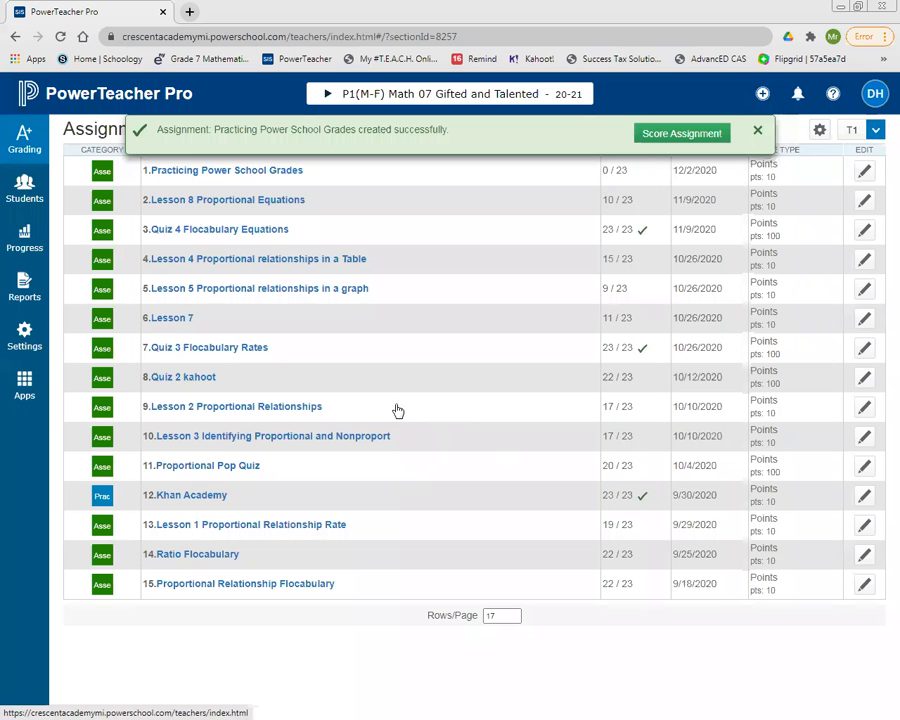
pyautogui.click(268, 172)
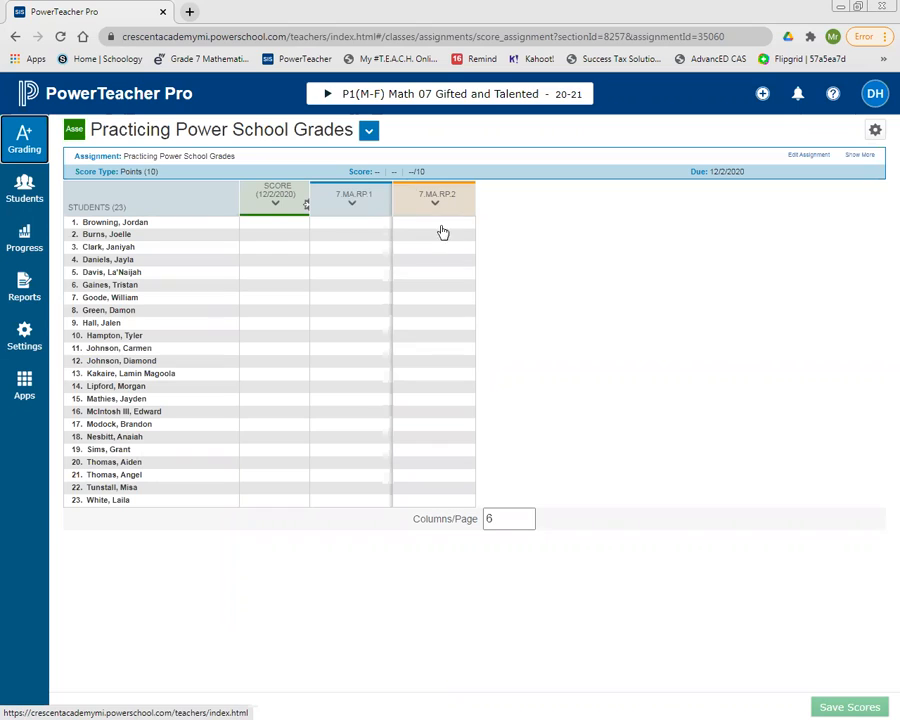
# Enter assignment scores of 10, 3, 5 and 7 for the first four students on the score sheet.
pyautogui.click(271, 231)
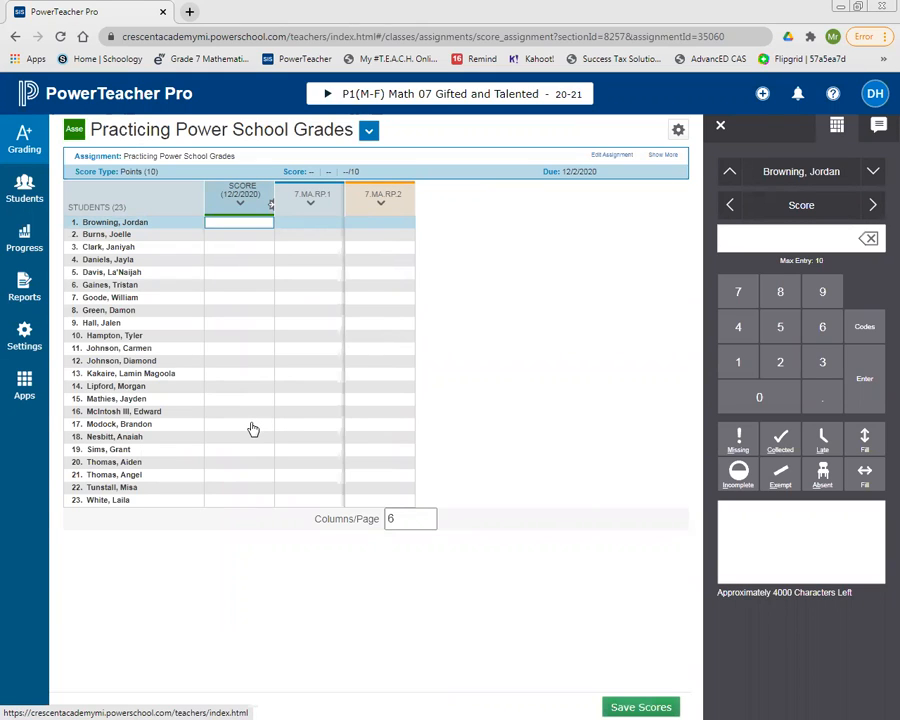
pyautogui.write('10')
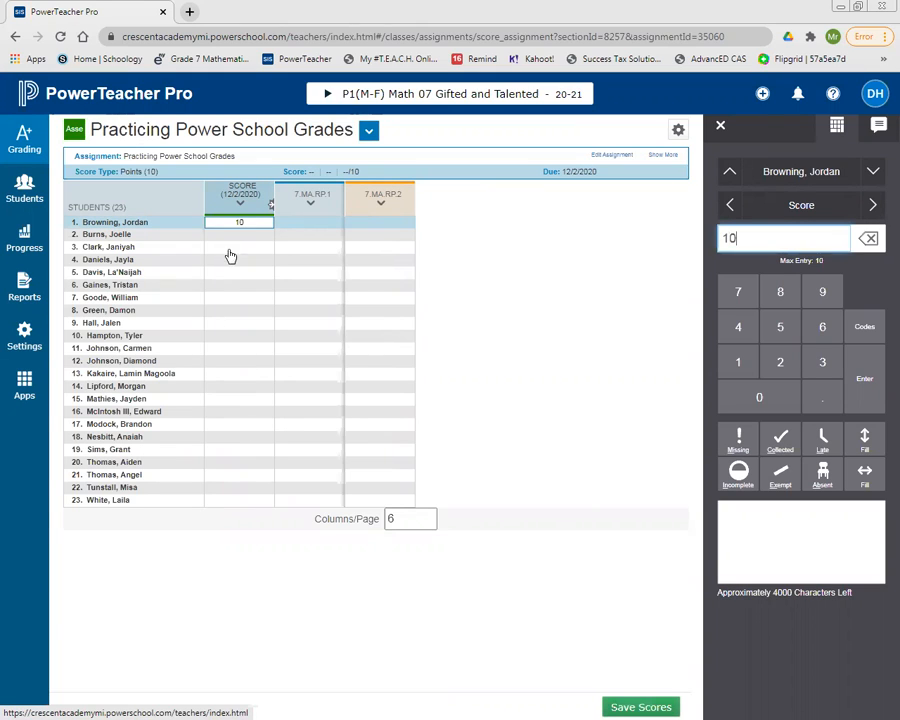
pyautogui.press('Return')
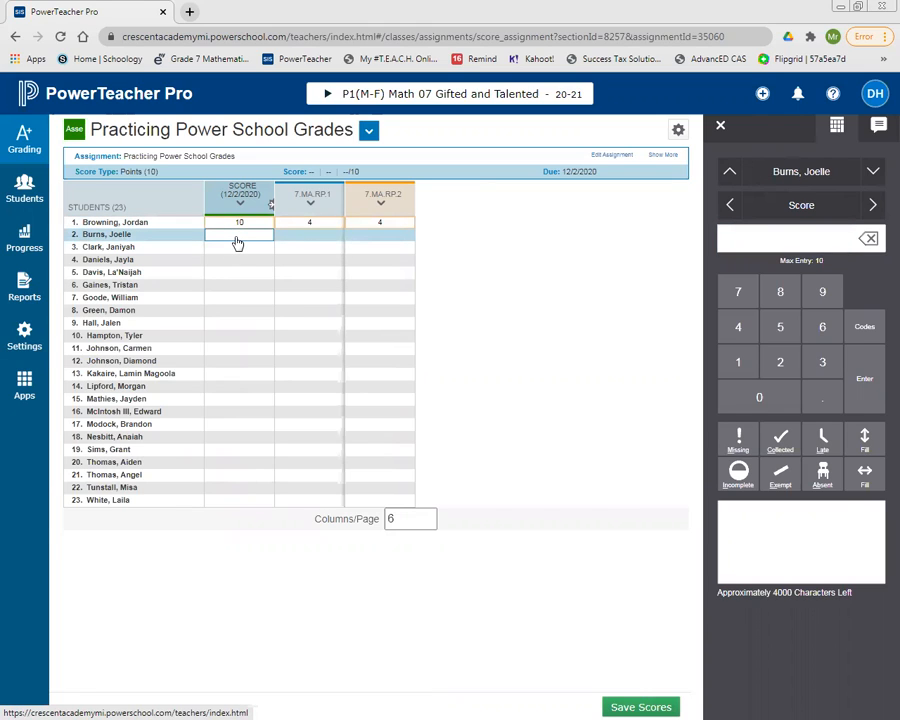
pyautogui.press('Return')
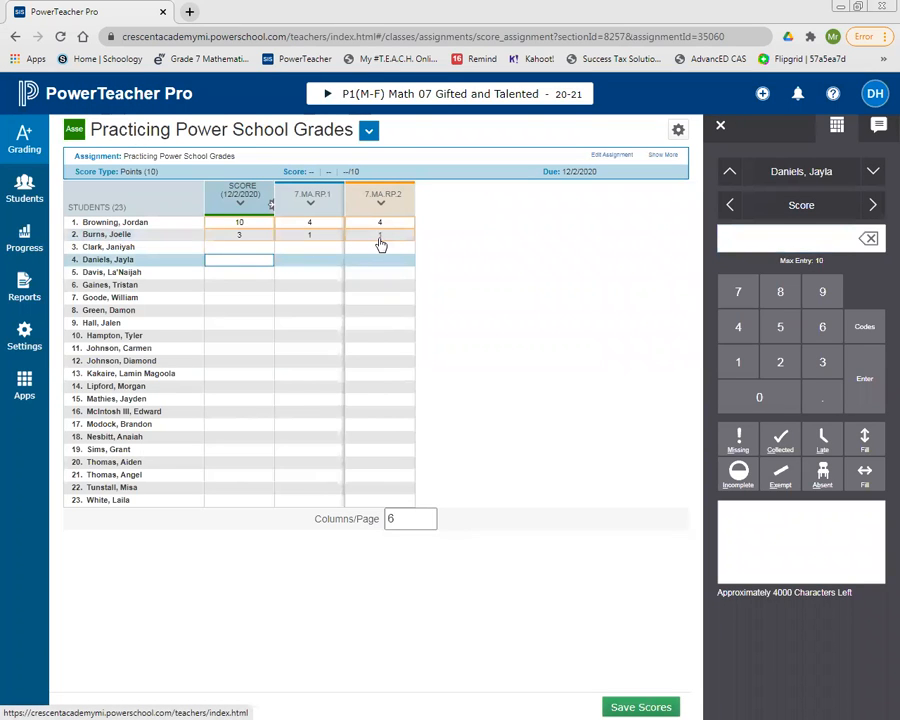
pyautogui.click(230, 248)
pyautogui.write('5')
pyautogui.click(246, 276)
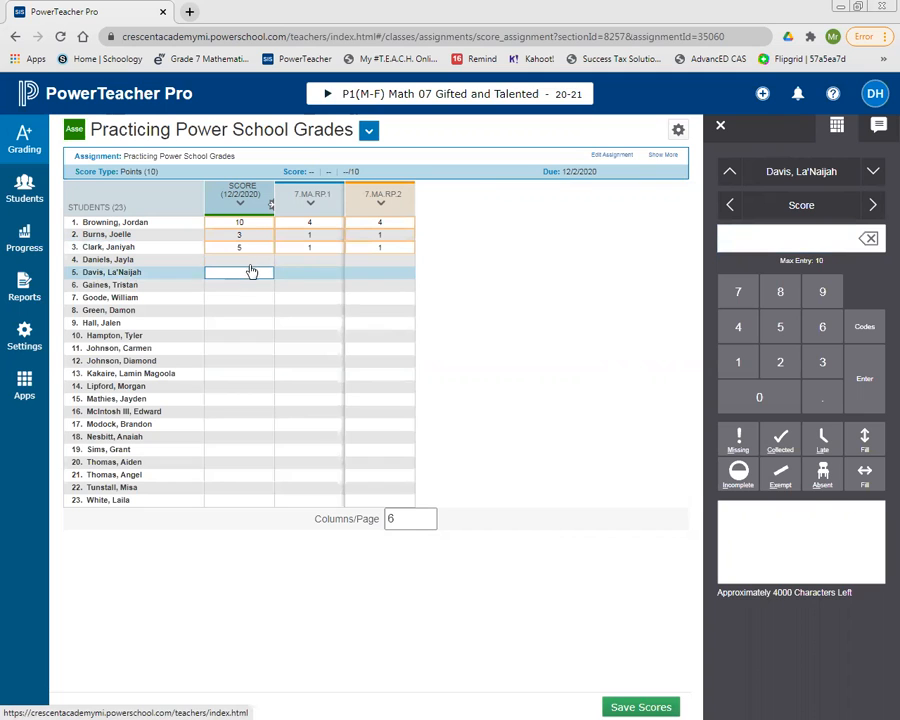
pyautogui.click(251, 265)
pyautogui.write('7')
pyautogui.click(245, 289)
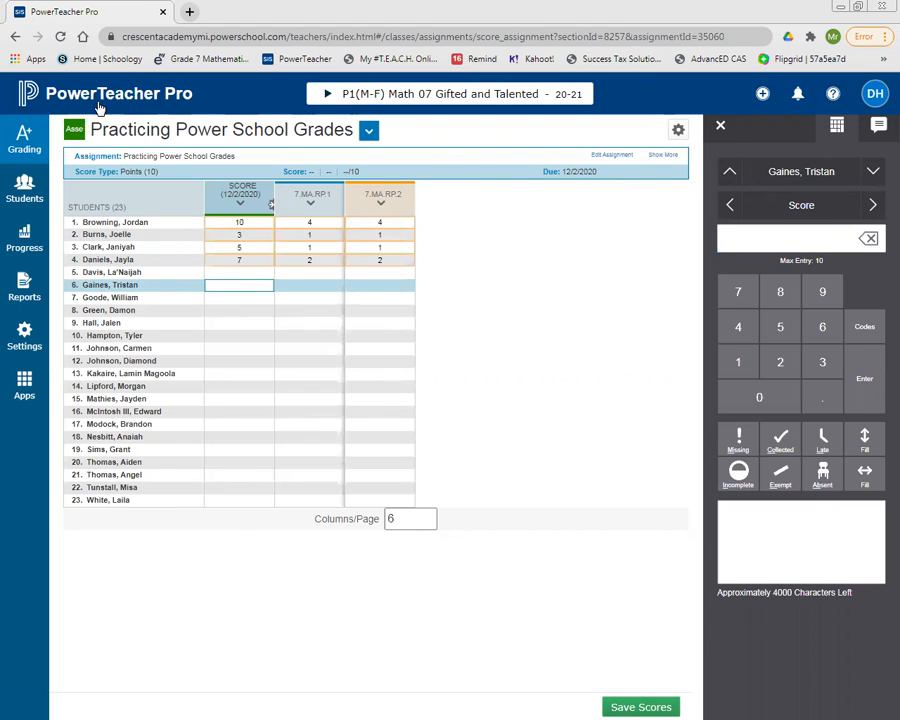
# Return to the assignments list, discarding the unsaved scores, and delete the Practicing Power School Grades assignment.
pyautogui.click(14, 37)
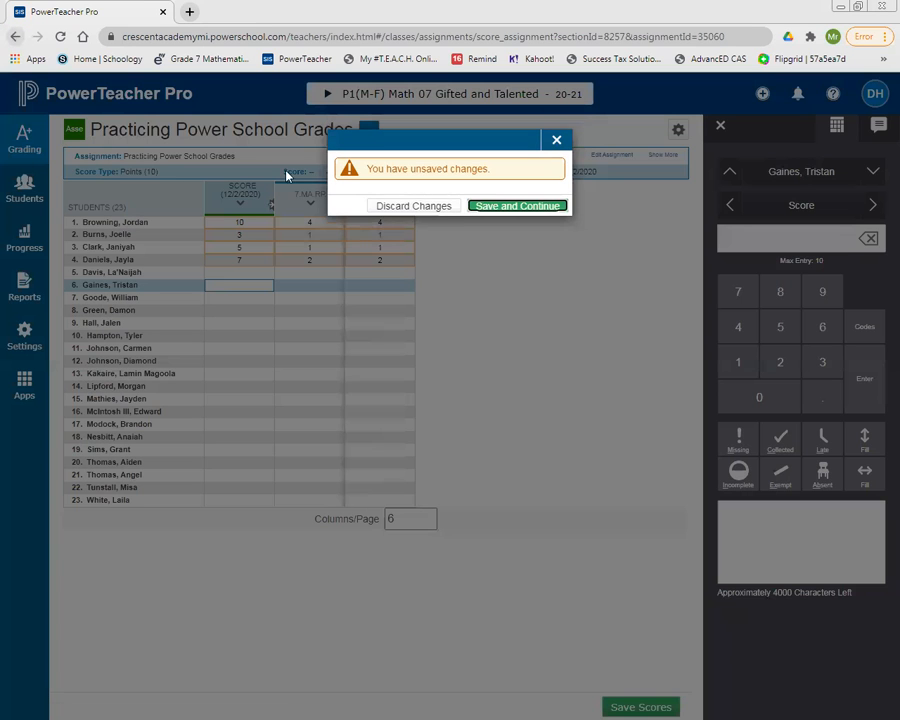
pyautogui.click(418, 210)
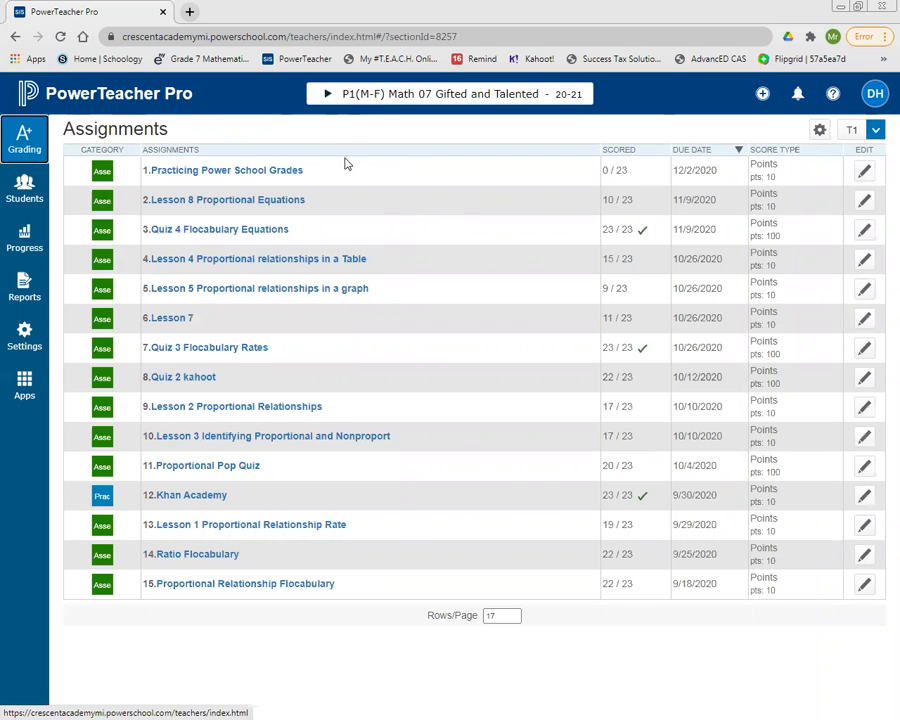
pyautogui.click(866, 172)
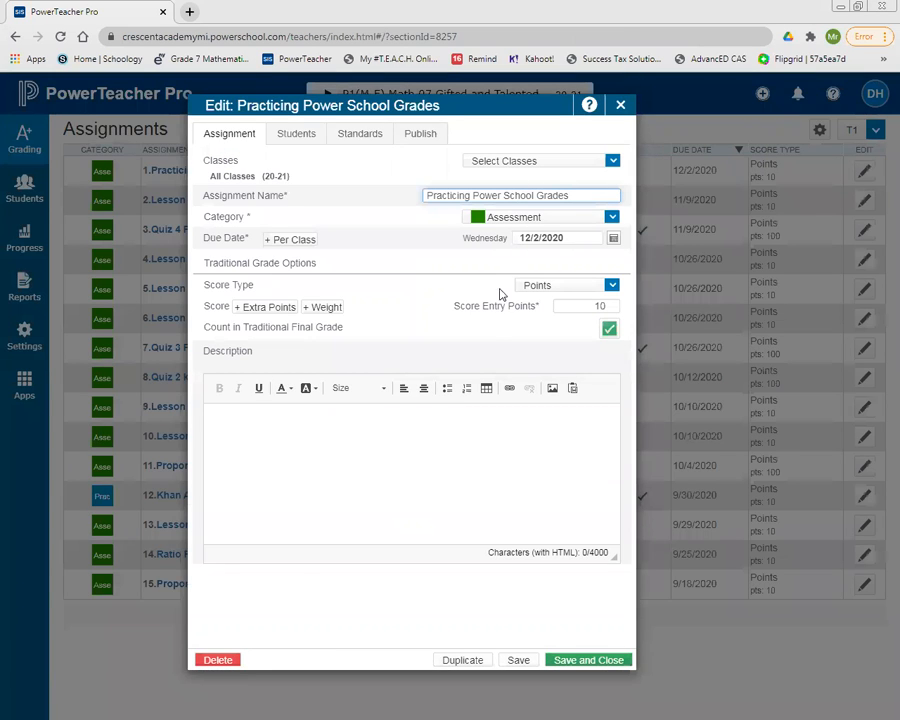
pyautogui.click(215, 662)
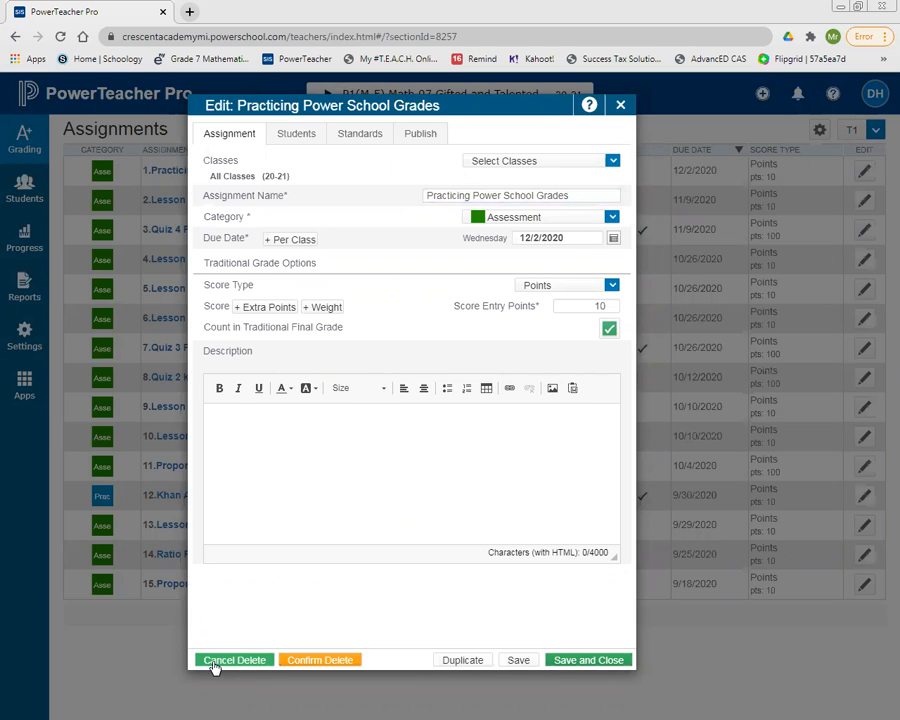
pyautogui.click(343, 662)
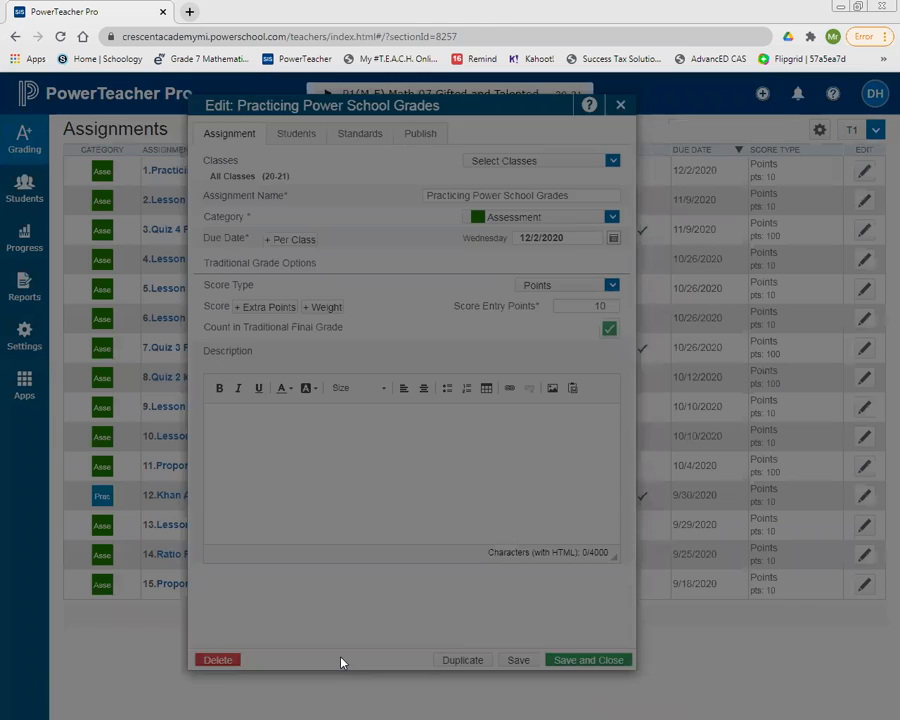